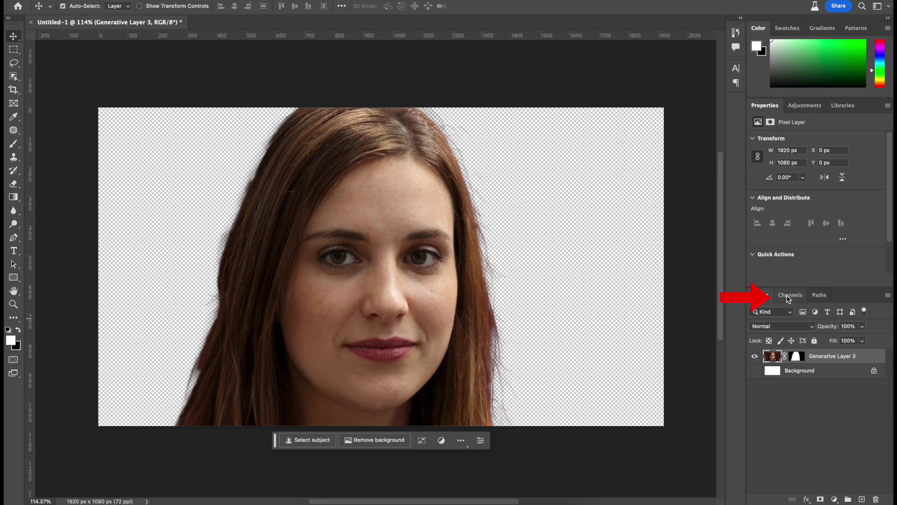
# Step: Create a new blank alpha channel, Alpha 1, from the Channels panel
pyautogui.click(787, 296)
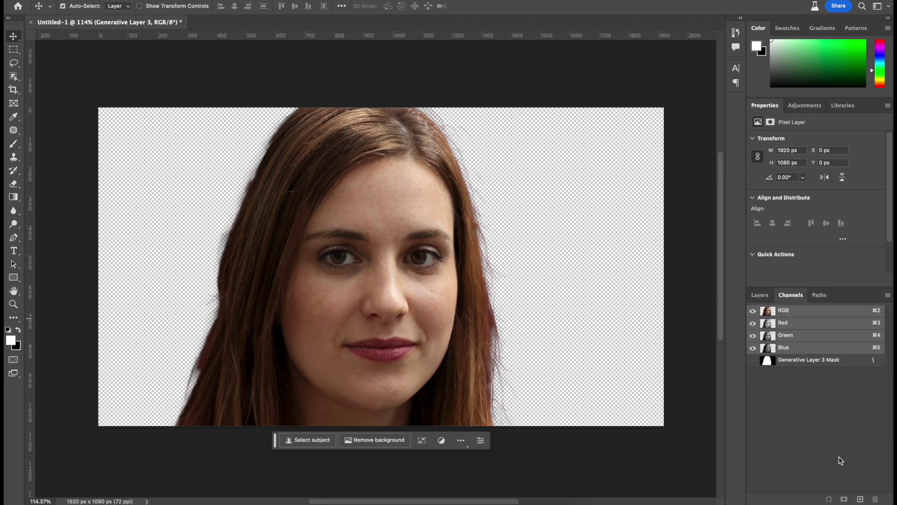
pyautogui.click(860, 499)
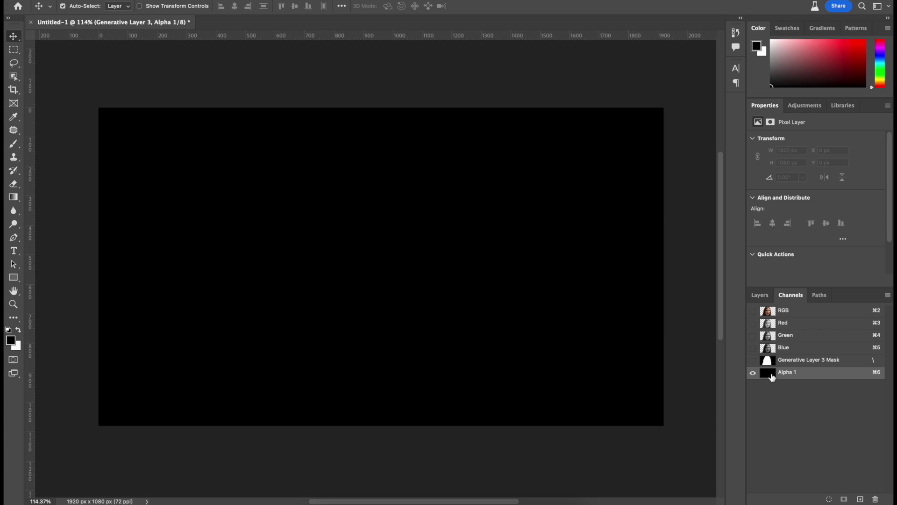
# Step: Fill Alpha 1 with the custom gray #666666 (40% brightness) at 100% opacity
pyautogui.hotkey('shift', 'BackSpace')
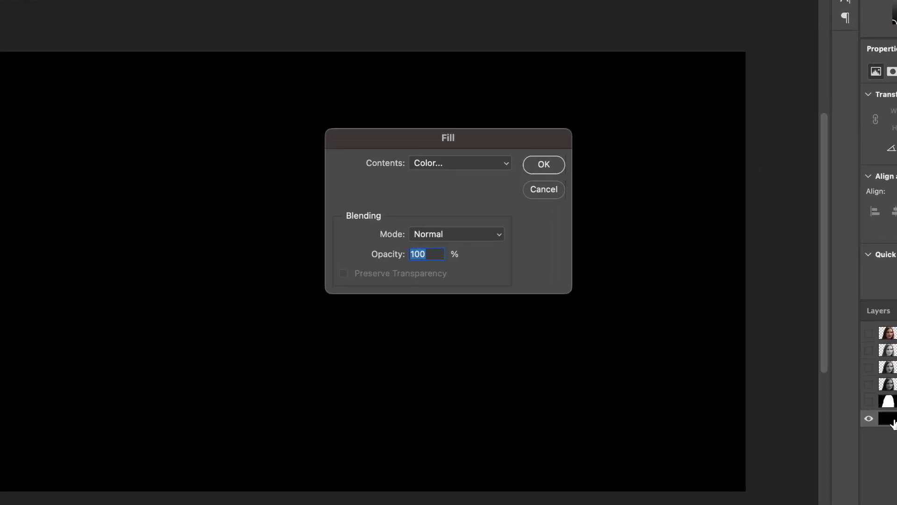
pyautogui.click(485, 163)
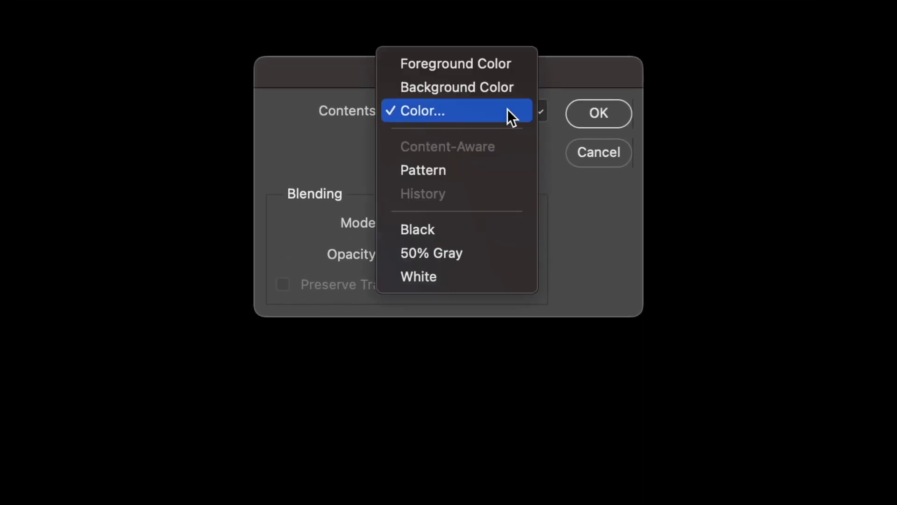
pyautogui.click(470, 116)
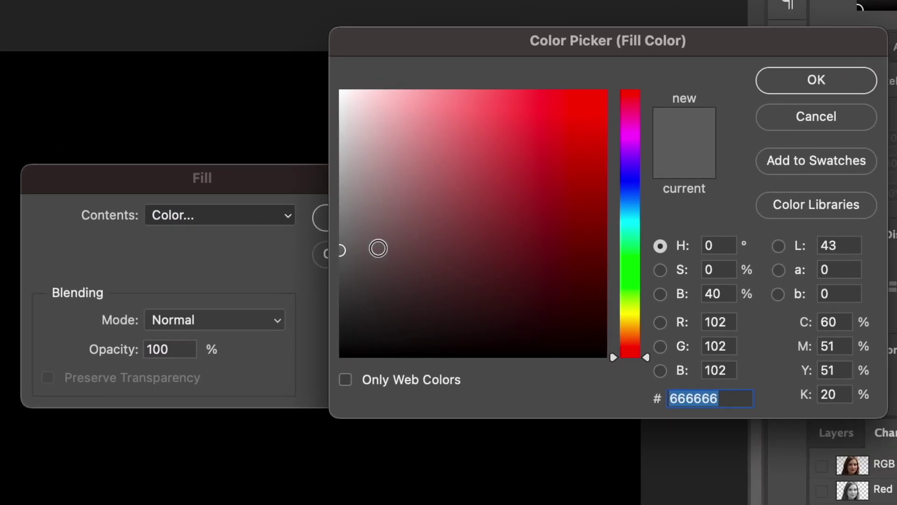
pyautogui.doubleClick(710, 292)
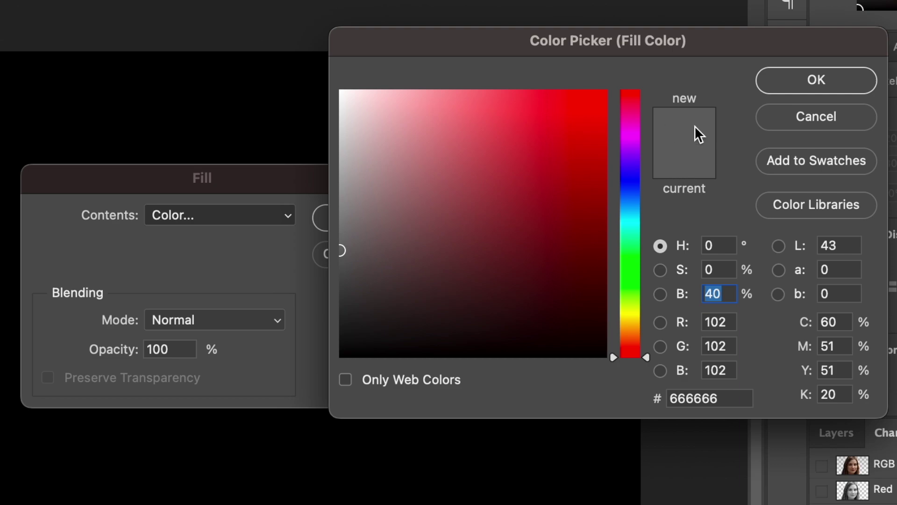
pyautogui.click(799, 82)
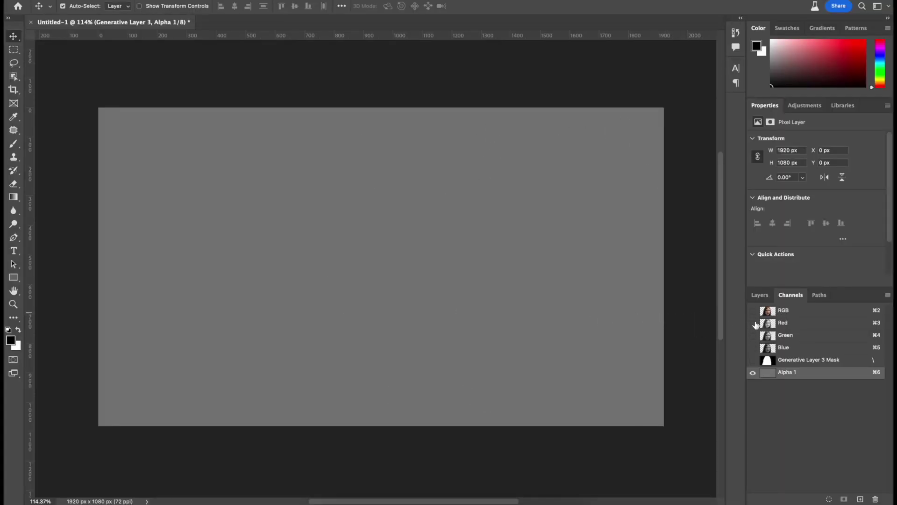
# Step: Show the RGB channels under the Alpha 1 overlay and pick a 19 px, 0%-hardness Soft Round brush
pyautogui.click(752, 312)
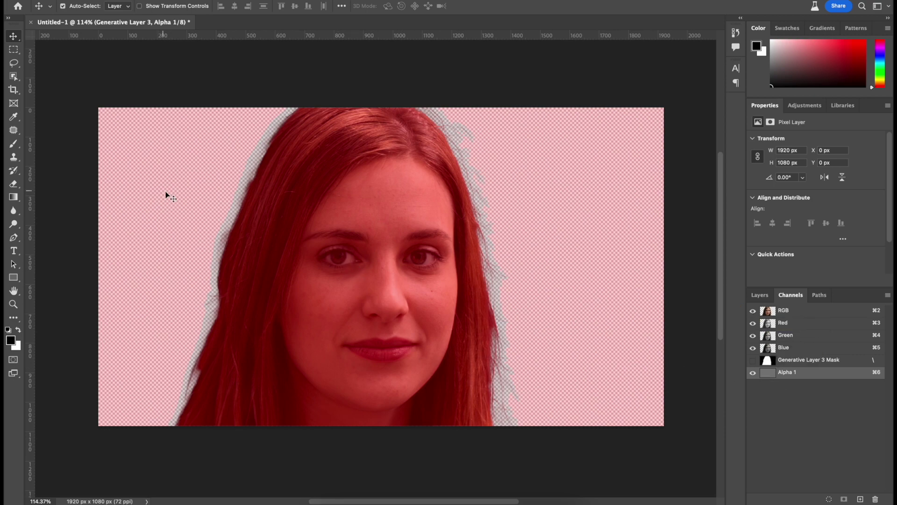
pyautogui.press('b')
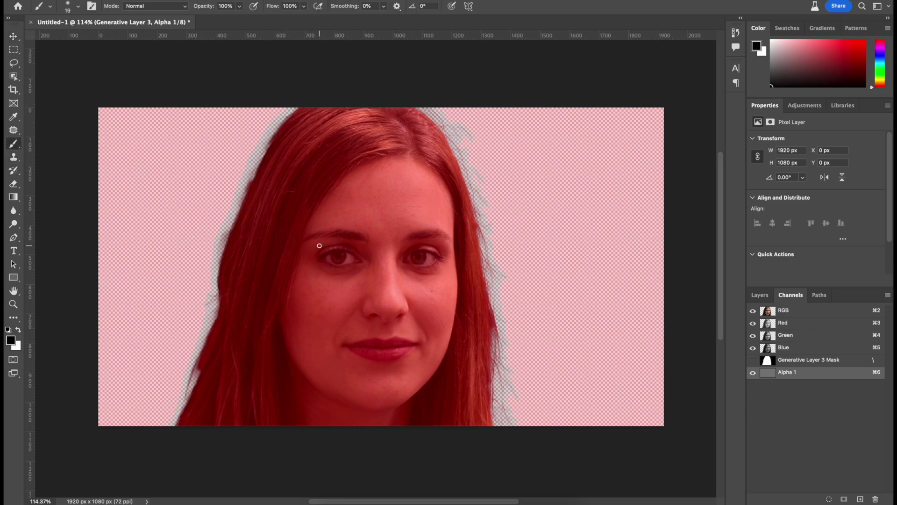
pyautogui.click(71, 7)
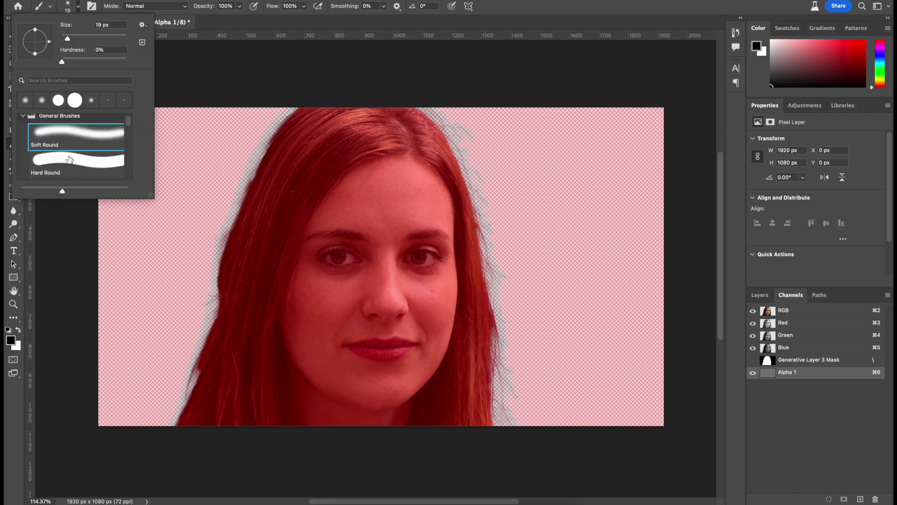
pyautogui.scroll(3, 355, 245)
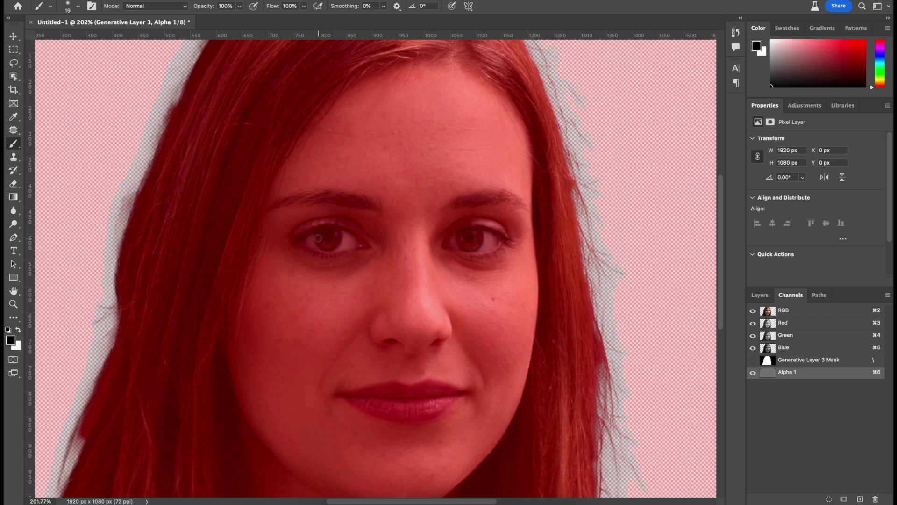
# Step: Paint the left eye into Alpha 1, then enlarge the brush to 35 px and start the eyebrow
pyautogui.scroll(3, 318, 238)
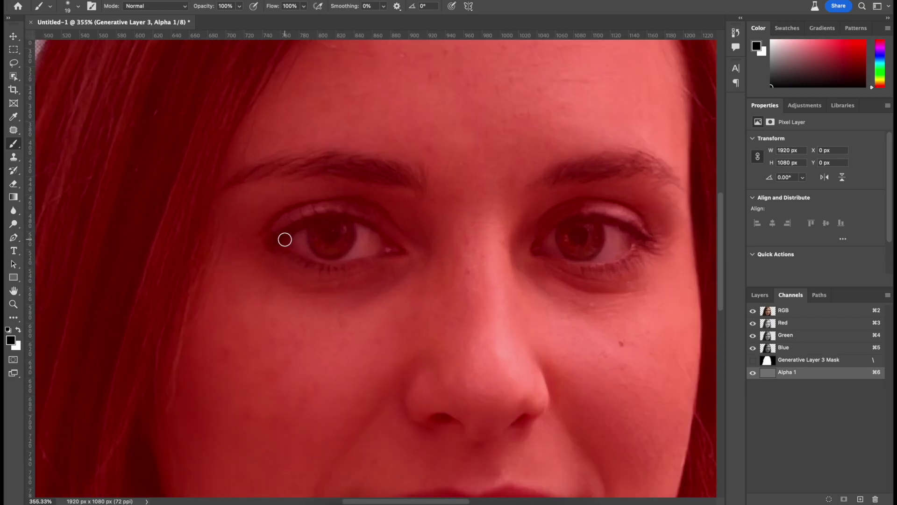
pyautogui.scroll(-3, 362, 236)
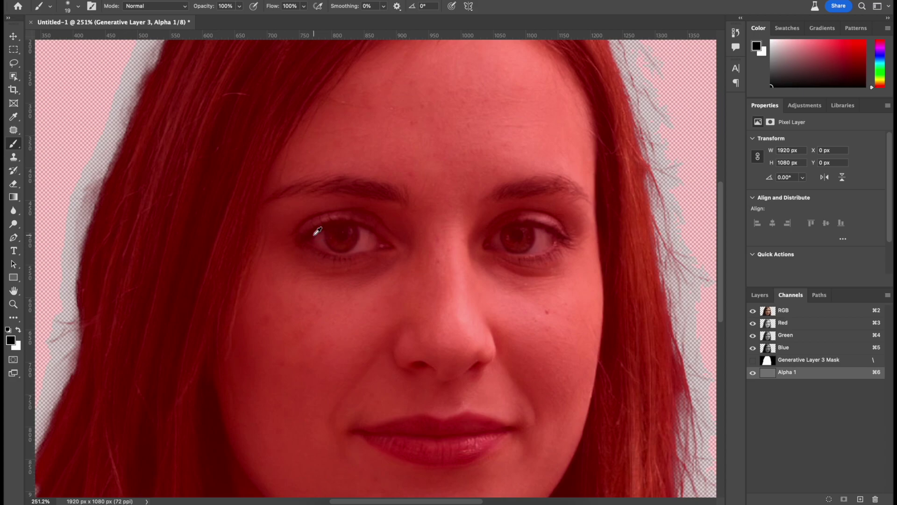
pyautogui.scroll(3, 317, 231)
pyautogui.moveTo(319, 233)
pyautogui.mouseDown()
pyautogui.moveTo(299, 245)
pyautogui.moveTo(365, 216)
pyautogui.moveTo(448, 256)
pyautogui.moveTo(355, 267)
pyautogui.moveTo(309, 245)
pyautogui.moveTo(366, 228)
pyautogui.moveTo(416, 242)
pyautogui.moveTo(378, 254)
pyautogui.moveTo(339, 254)
pyautogui.moveTo(331, 242)
pyautogui.moveTo(395, 248)
pyautogui.mouseUp()
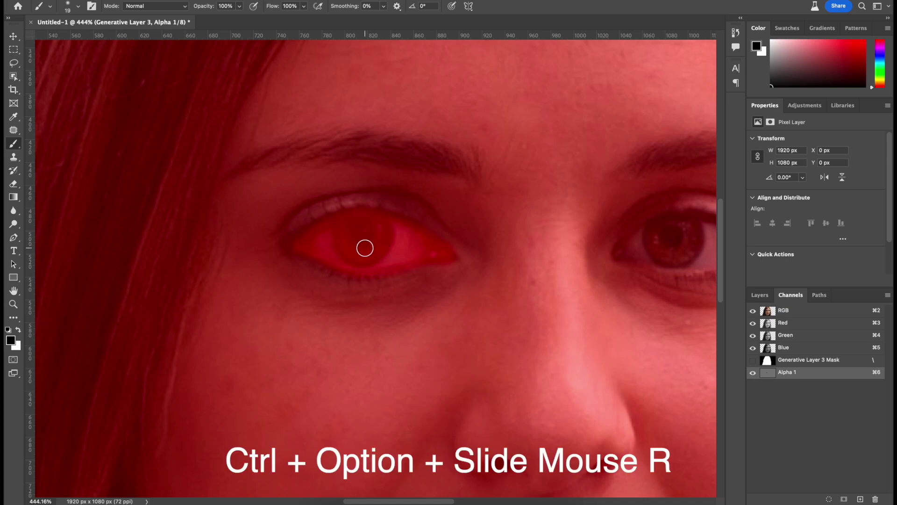
pyautogui.moveTo(358, 243); pyautogui.dragTo(368, 229)
pyautogui.moveTo(454, 169)
pyautogui.mouseDown()
pyautogui.moveTo(350, 161)
pyautogui.moveTo(247, 166)
pyautogui.moveTo(369, 138)
pyautogui.moveTo(466, 153)
pyautogui.mouseUp()
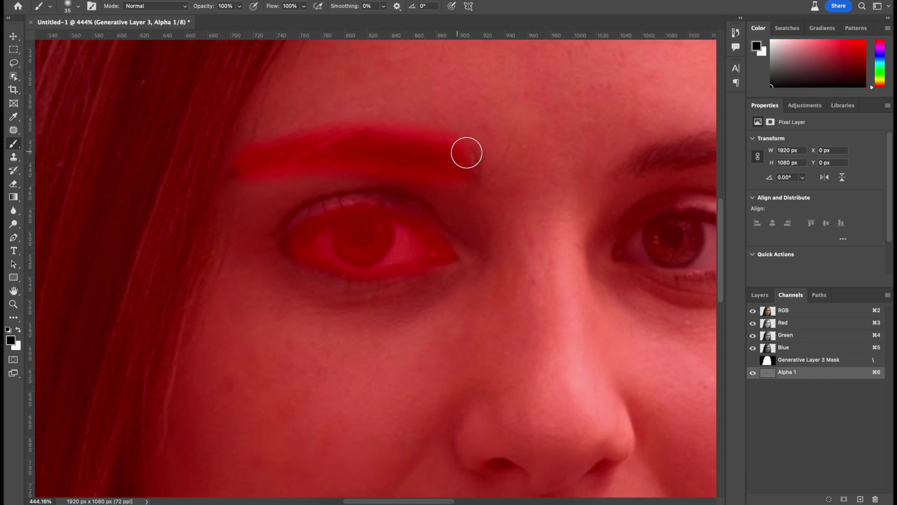
# Step: Paint the right eye and right eyebrow into Alpha 1
pyautogui.hscroll(10, 327, 196)
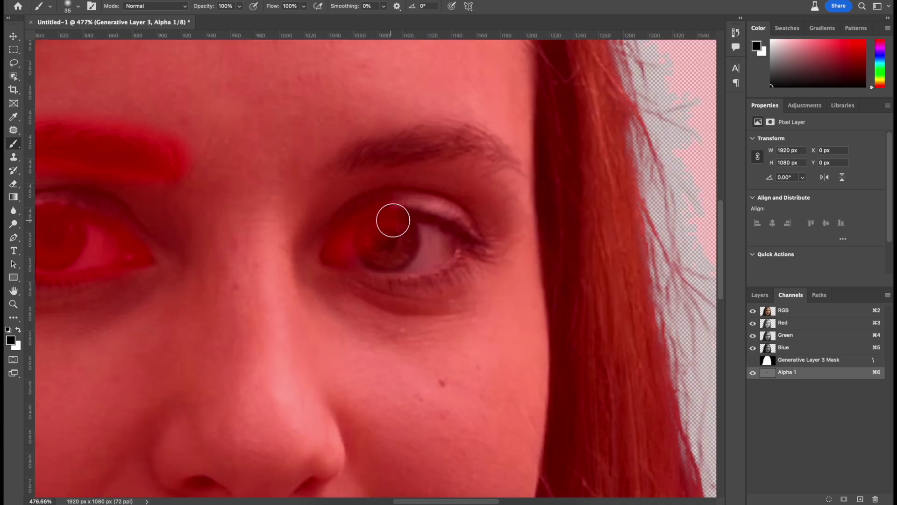
pyautogui.moveTo(393, 220)
pyautogui.mouseDown()
pyautogui.moveTo(448, 233)
pyautogui.moveTo(457, 244)
pyautogui.moveTo(417, 260)
pyautogui.moveTo(360, 254)
pyautogui.moveTo(390, 234)
pyautogui.moveTo(471, 243)
pyautogui.moveTo(403, 265)
pyautogui.moveTo(360, 252)
pyautogui.moveTo(452, 230)
pyautogui.moveTo(470, 243)
pyautogui.moveTo(432, 262)
pyautogui.moveTo(330, 253)
pyautogui.moveTo(384, 231)
pyautogui.moveTo(449, 223)
pyautogui.moveTo(469, 243)
pyautogui.moveTo(464, 254)
pyautogui.moveTo(475, 244)
pyautogui.mouseUp()
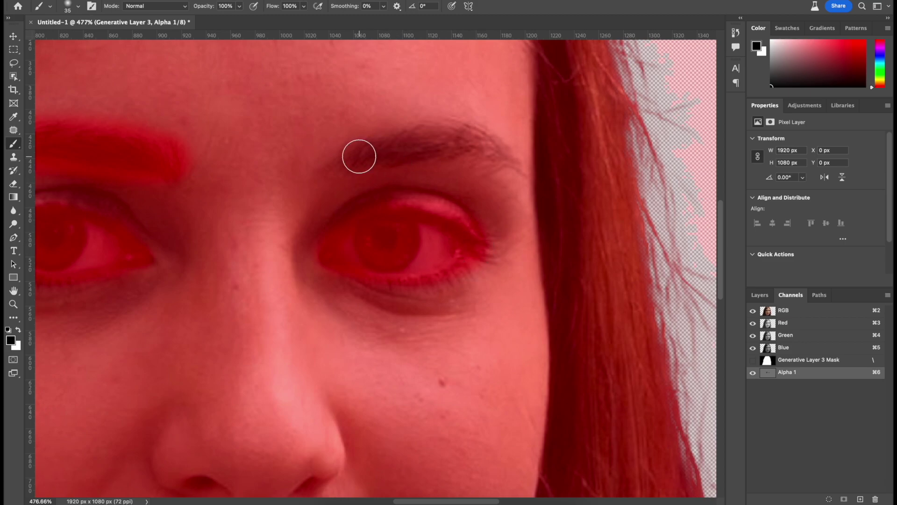
pyautogui.moveTo(339, 164)
pyautogui.mouseDown()
pyautogui.moveTo(454, 139)
pyautogui.moveTo(512, 162)
pyautogui.moveTo(438, 150)
pyautogui.moveTo(338, 164)
pyautogui.moveTo(473, 132)
pyautogui.mouseUp()
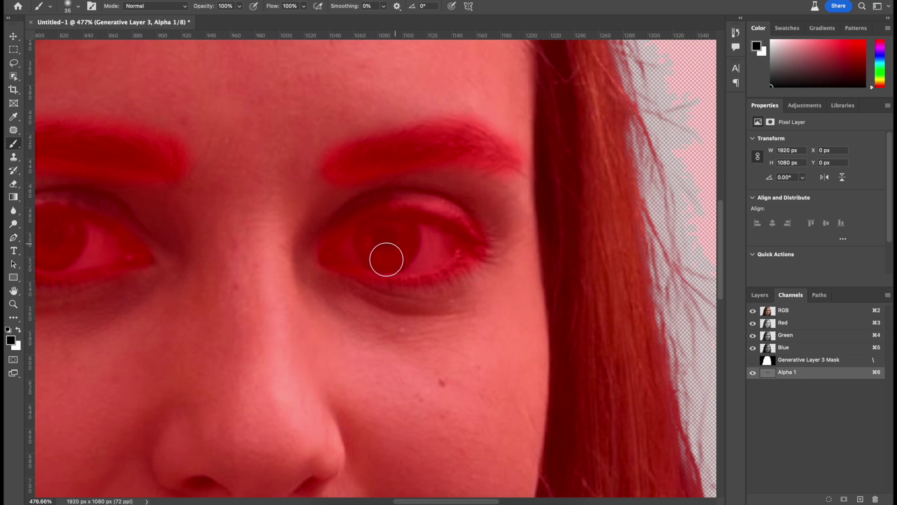
# Step: Paint the base of the nose and the upper lip, then fit the portrait in view
pyautogui.scroll(-10, 386, 259)
pyautogui.hscroll(-6, 363, 290)
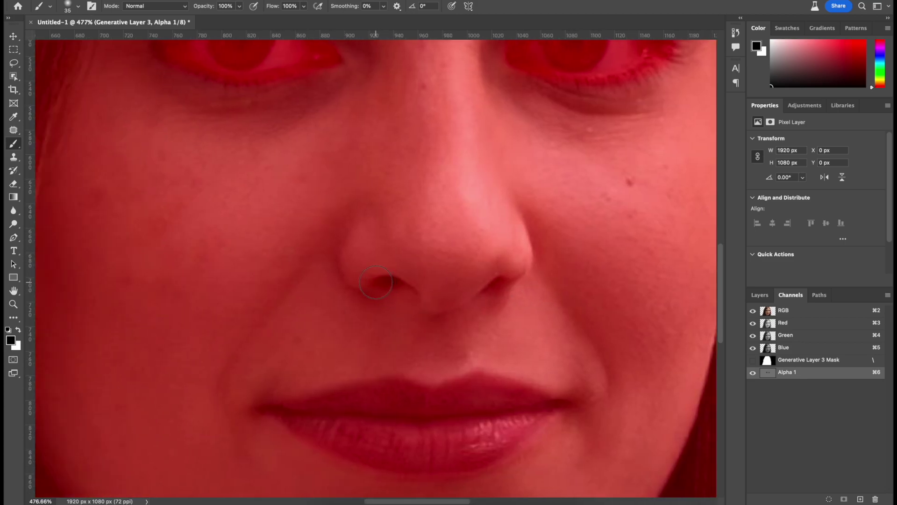
pyautogui.moveTo(375, 282)
pyautogui.mouseDown()
pyautogui.moveTo(397, 283)
pyautogui.moveTo(421, 304)
pyautogui.moveTo(393, 280)
pyautogui.moveTo(360, 276)
pyautogui.moveTo(356, 256)
pyautogui.moveTo(417, 304)
pyautogui.moveTo(481, 278)
pyautogui.moveTo(465, 295)
pyautogui.moveTo(514, 284)
pyautogui.moveTo(521, 263)
pyautogui.moveTo(493, 280)
pyautogui.moveTo(403, 284)
pyautogui.mouseUp()
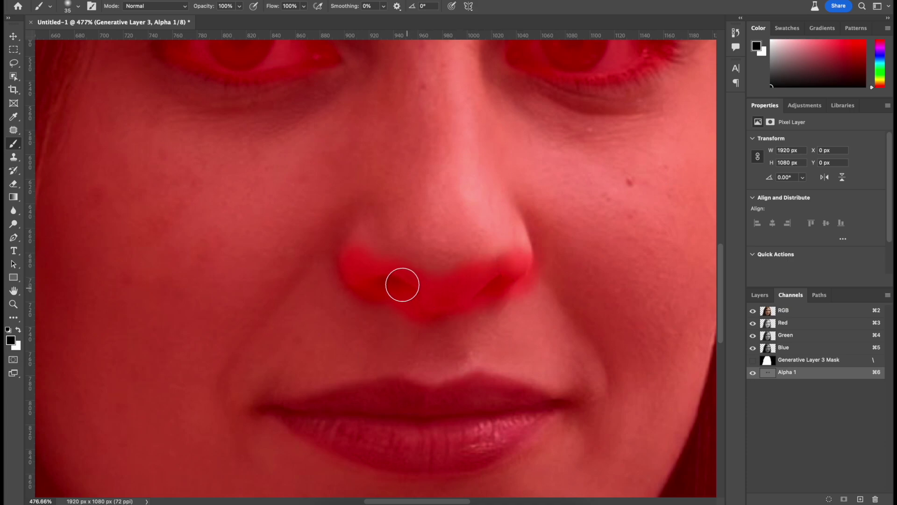
pyautogui.scroll(-4, 411, 317)
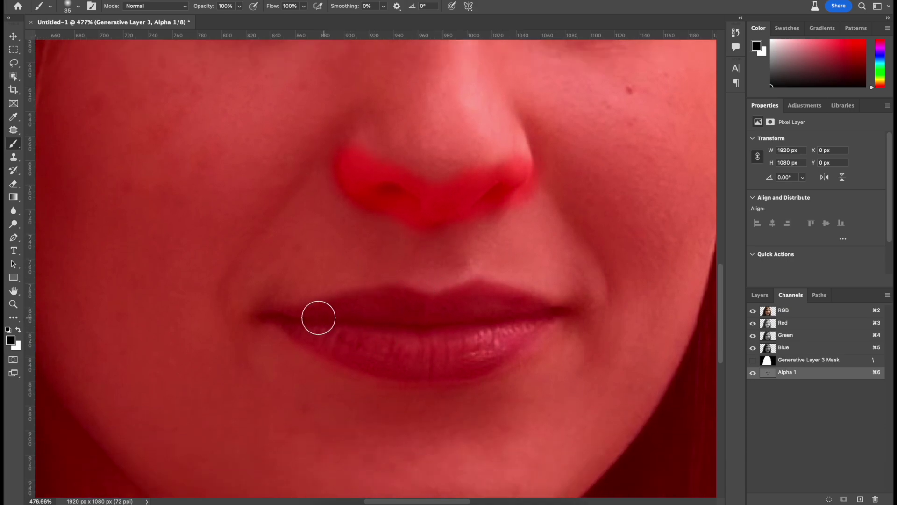
pyautogui.moveTo(319, 317)
pyautogui.mouseDown()
pyautogui.moveTo(310, 316)
pyautogui.moveTo(371, 304)
pyautogui.moveTo(498, 302)
pyautogui.moveTo(518, 323)
pyautogui.moveTo(473, 349)
pyautogui.moveTo(421, 358)
pyautogui.mouseUp()
pyautogui.press('super+0')
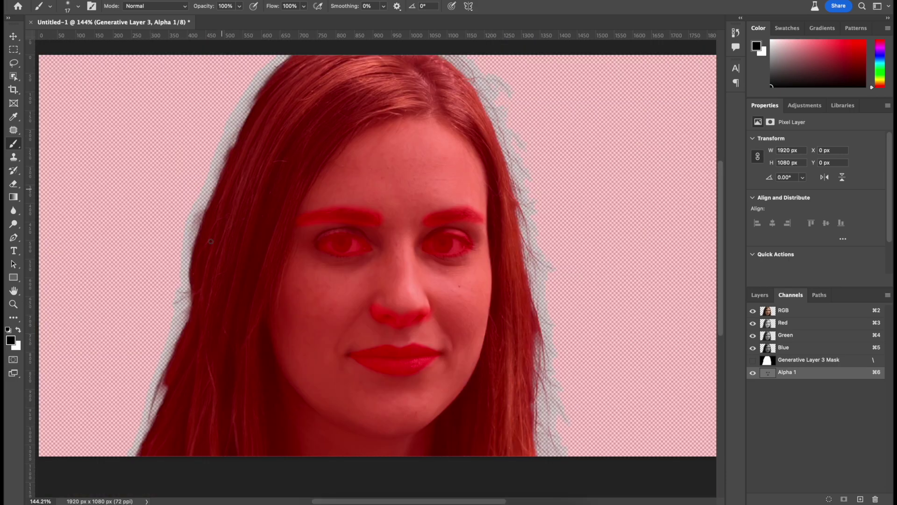
# Step: Load Alpha 1 as a selection, hide its overlay, and return to the RGB image and Layers
pyautogui.keyDown('super'); pyautogui.click(769, 374); pyautogui.keyUp('super')
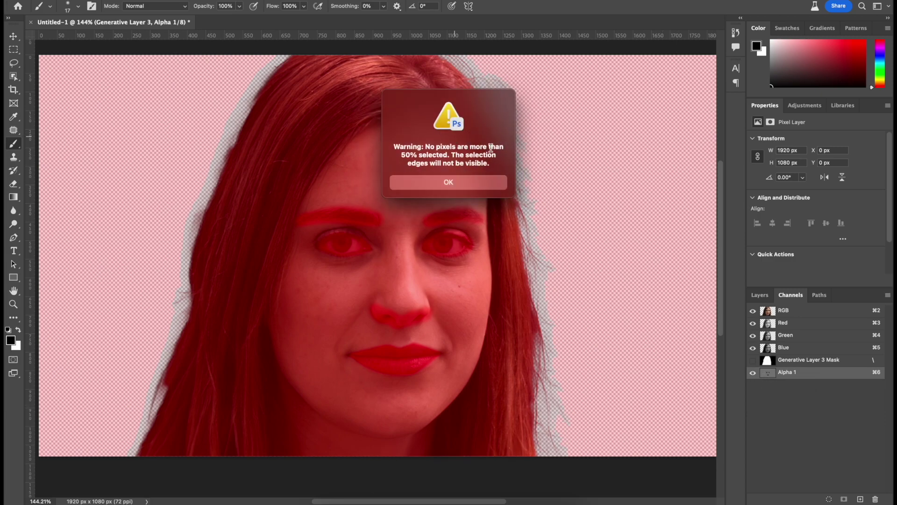
pyautogui.click(446, 183)
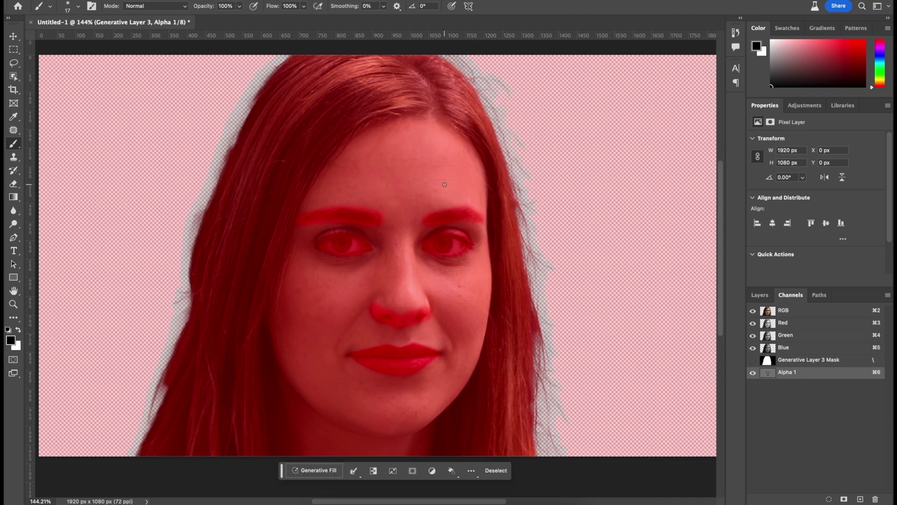
pyautogui.click(752, 373)
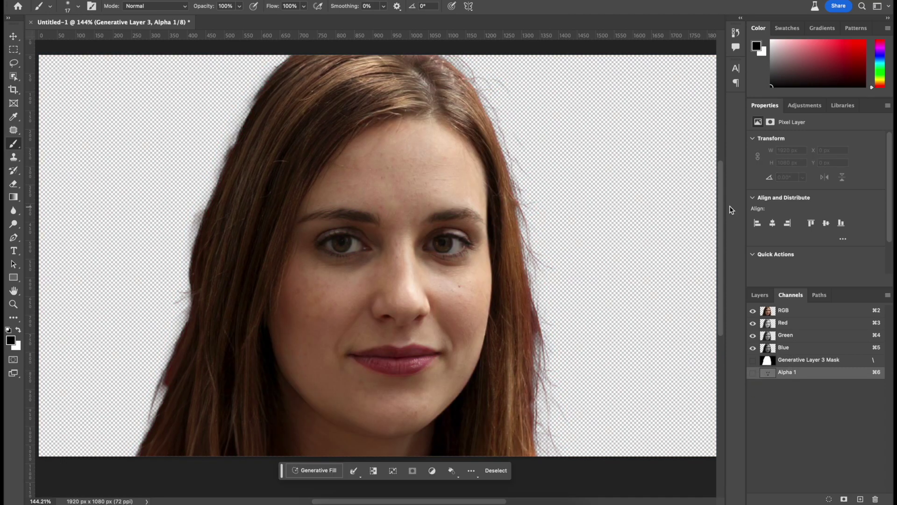
pyautogui.click(787, 311)
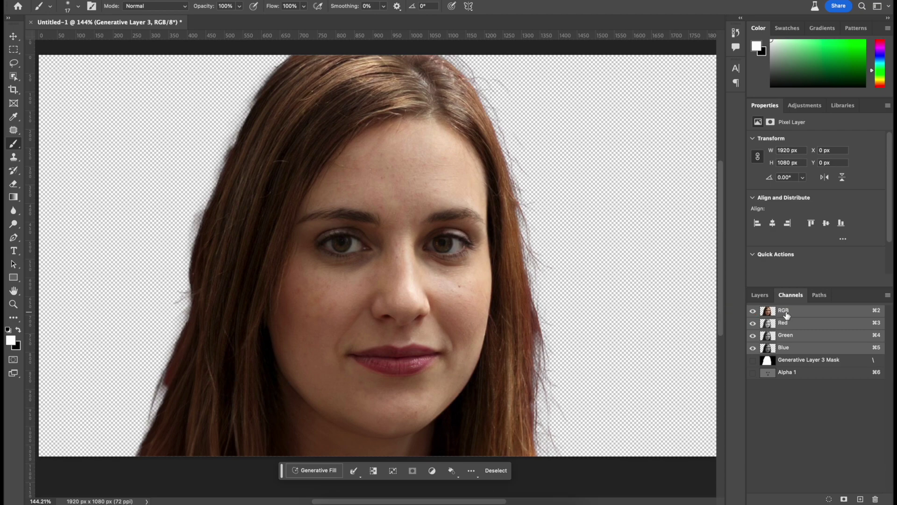
pyautogui.click(765, 296)
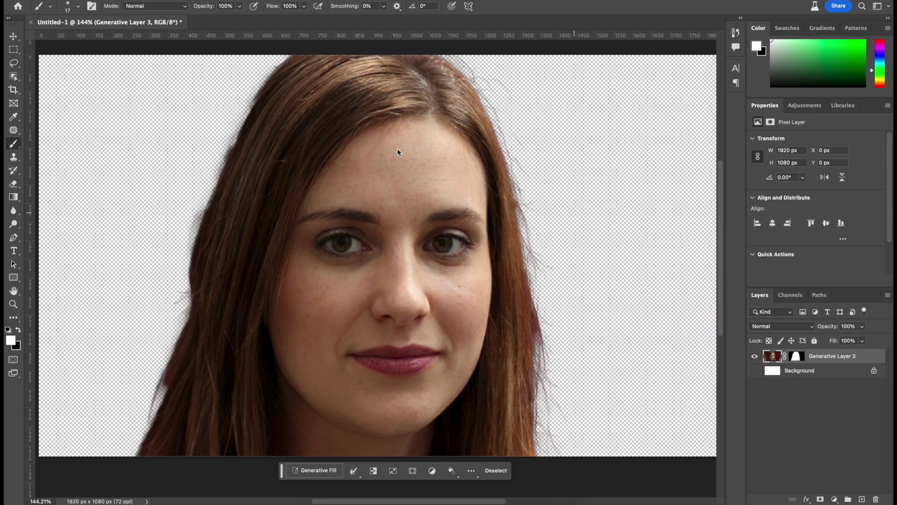
# Step: Run Generative Fill on the selection, browse variations, then generate a fresh set of six
pyautogui.click(313, 471)
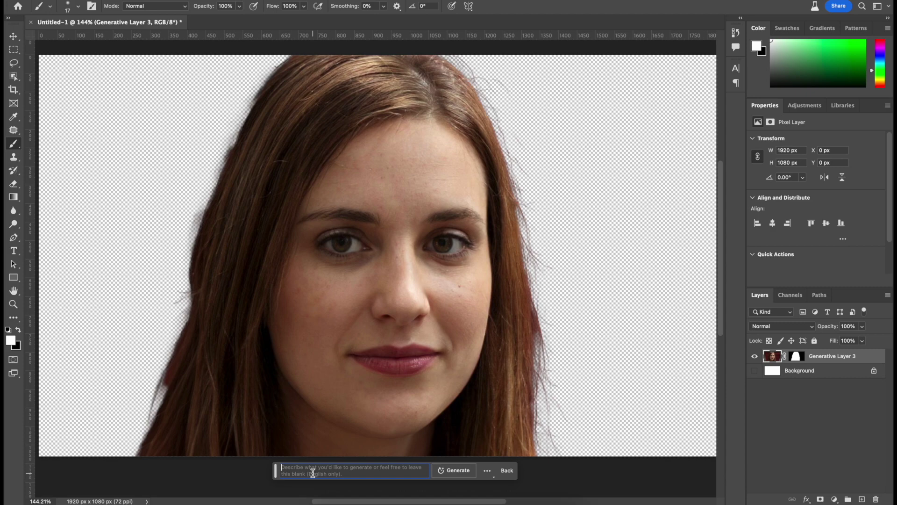
pyautogui.click(454, 471)
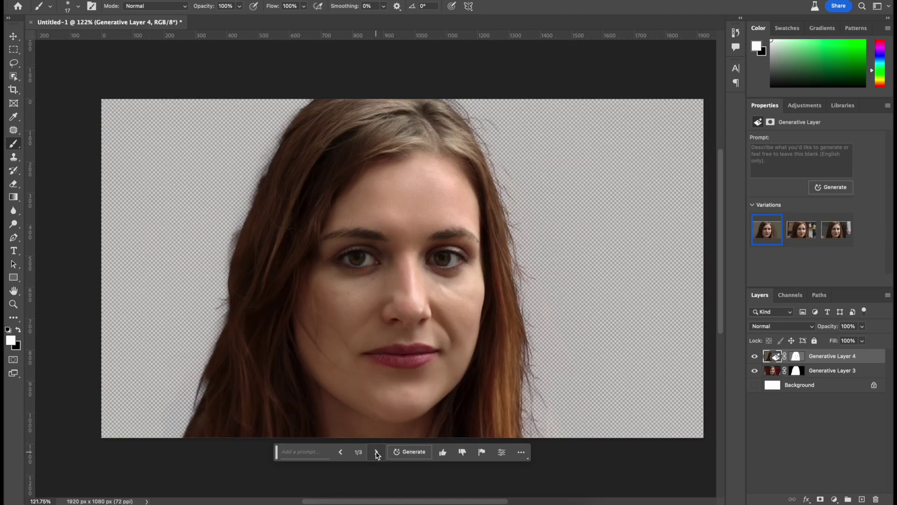
pyautogui.click(377, 453)
pyautogui.click(374, 452)
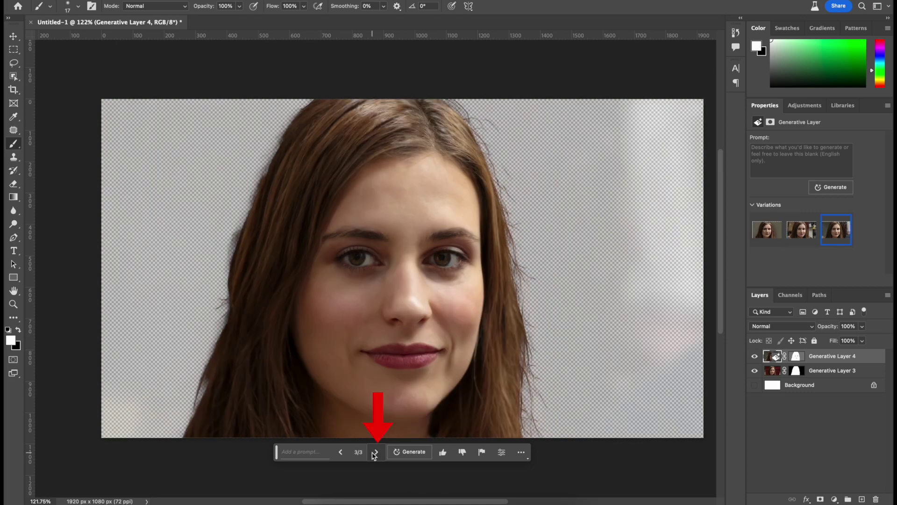
pyautogui.click(410, 452)
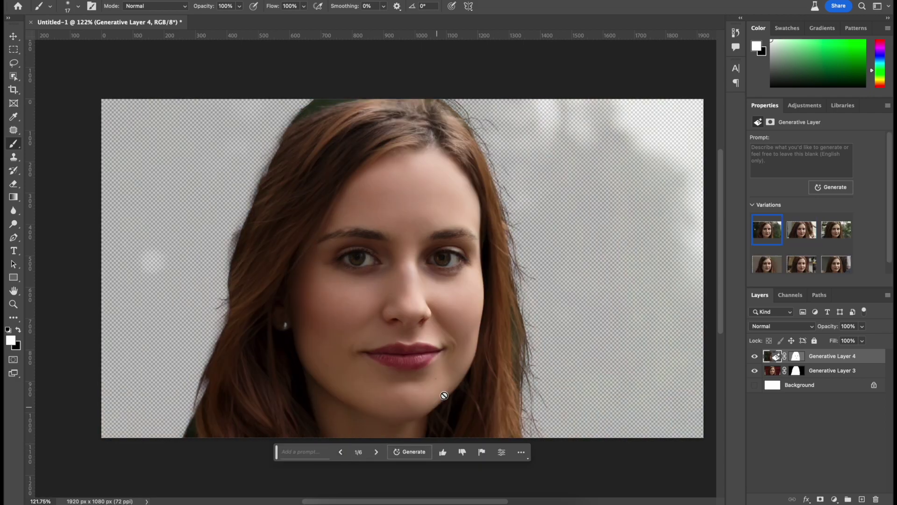
# Step: Toggle Generative Layer 4's visibility to compare its face with Generative Layer 3
pyautogui.click(755, 357)
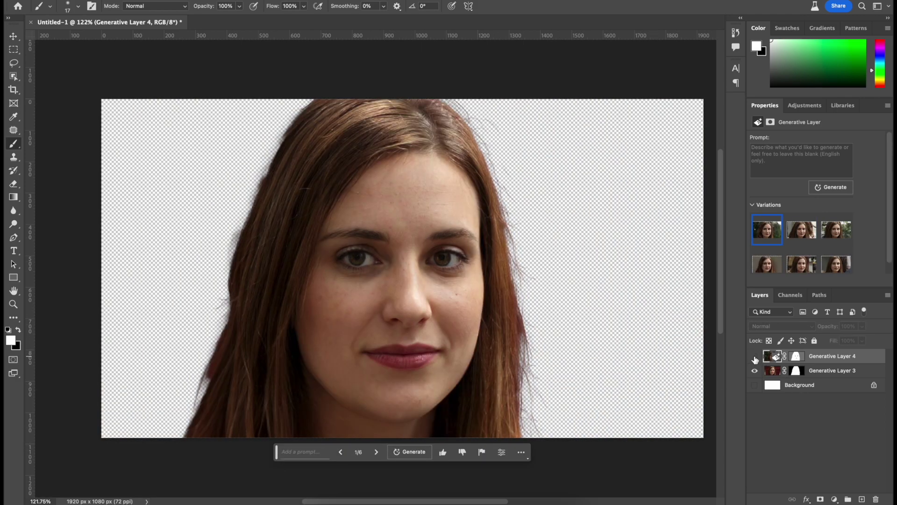
pyautogui.click(754, 357)
pyautogui.click(754, 357)
pyautogui.click(754, 357)
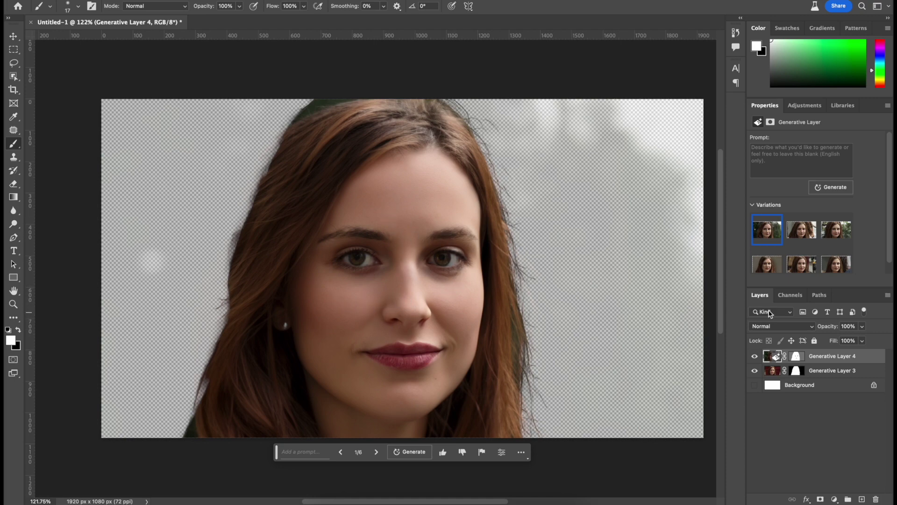
# Step: Lower Generative Layer 4's fill to 75% after trying several slider values
pyautogui.click(861, 341)
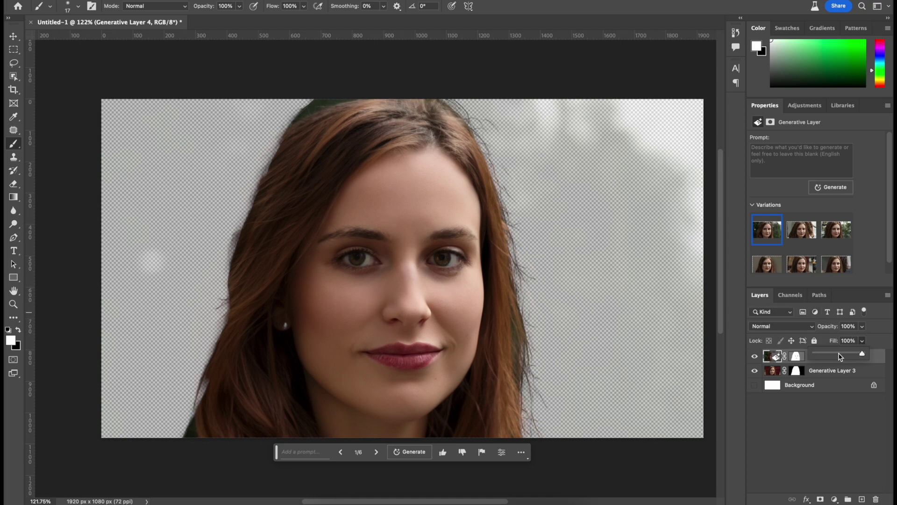
pyautogui.click(839, 354)
pyautogui.moveTo(839, 356); pyautogui.dragTo(808, 356)
pyautogui.click(839, 354)
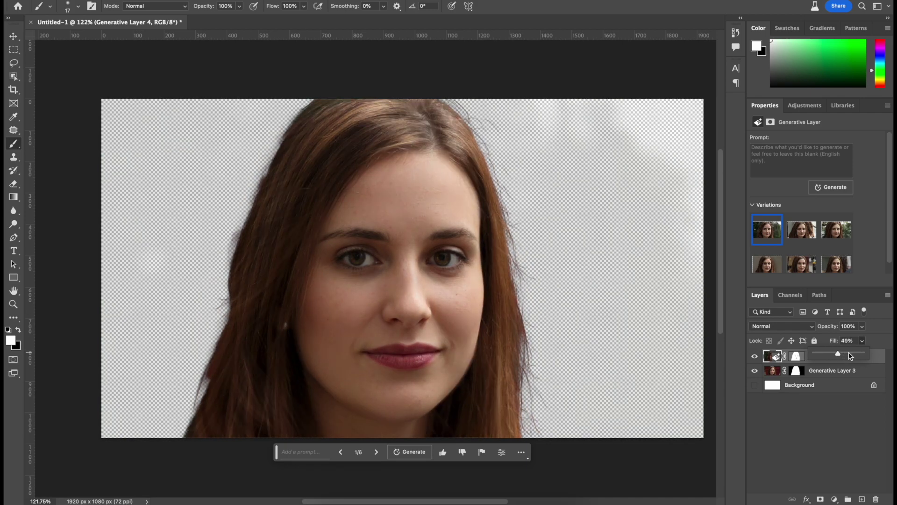
pyautogui.click(849, 354)
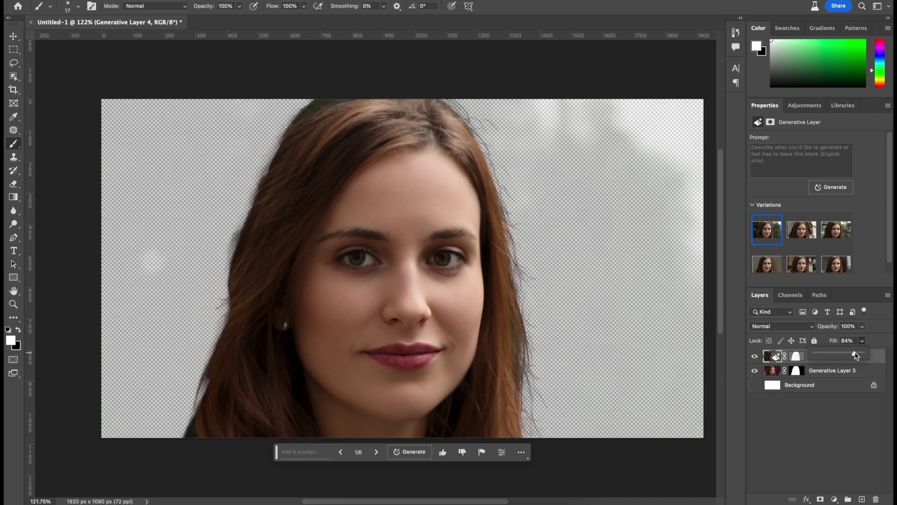
pyautogui.click(848, 354)
pyautogui.click(848, 341)
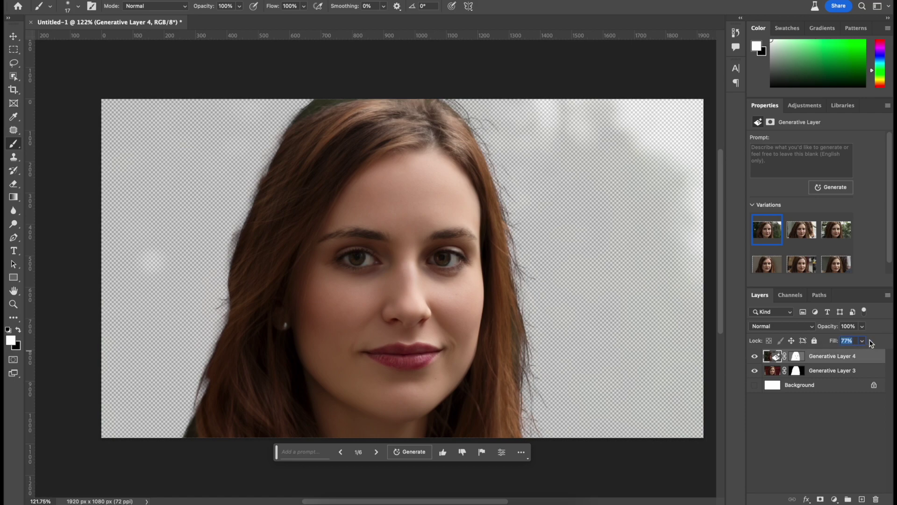
pyautogui.write('75')
pyautogui.press('Return')
# Step: Add a Curves adjustment layer and bend its curve upward with two points to brighten
pyautogui.scroll(5, 438, 249)
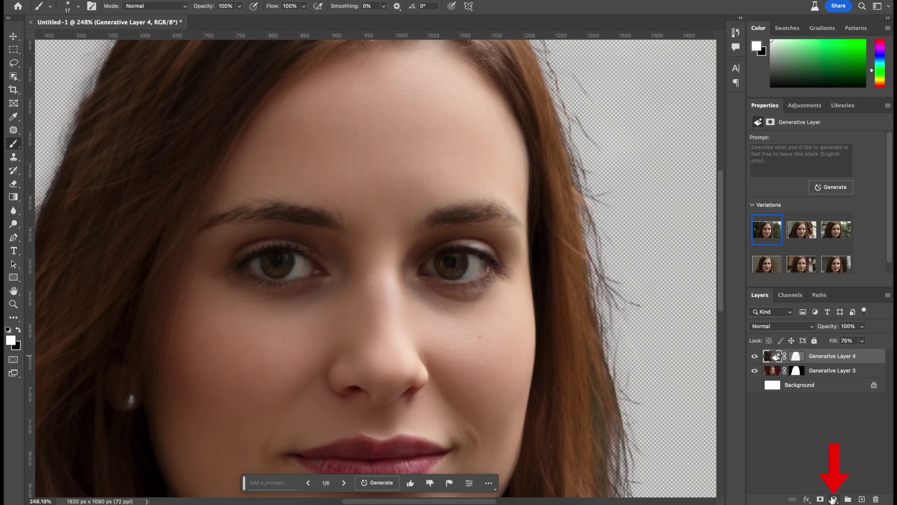
pyautogui.click(835, 499)
pyautogui.click(826, 398)
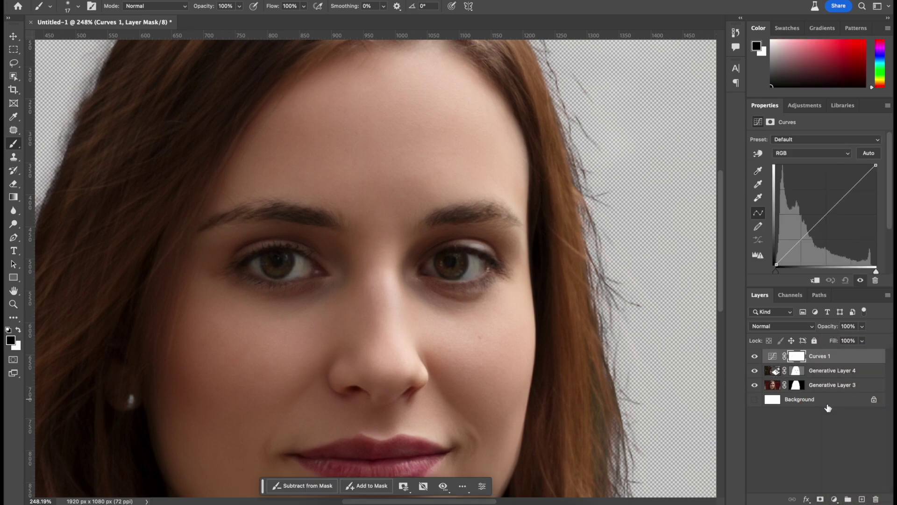
pyautogui.moveTo(838, 202); pyautogui.dragTo(827, 188)
pyautogui.moveTo(805, 216); pyautogui.dragTo(836, 179)
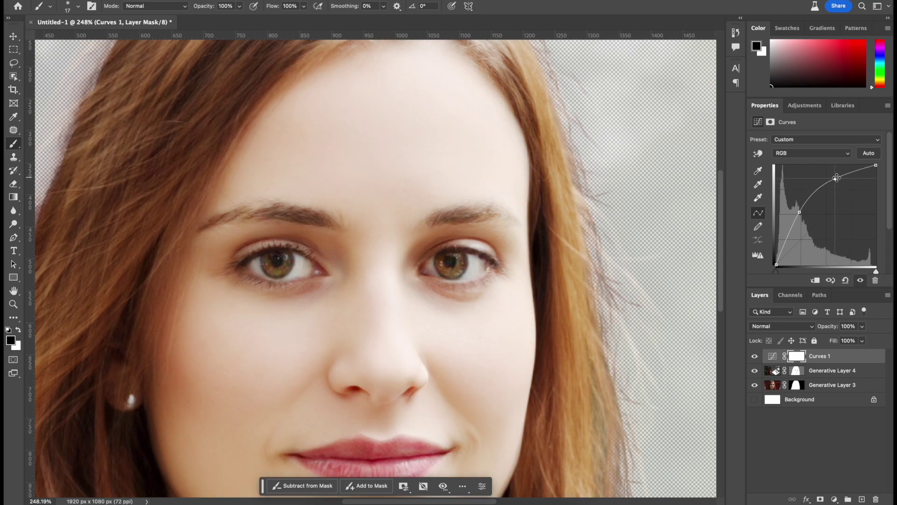
# Step: Set Curves 1 to Color Dodge blending and select its layer mask
pyautogui.click(801, 326)
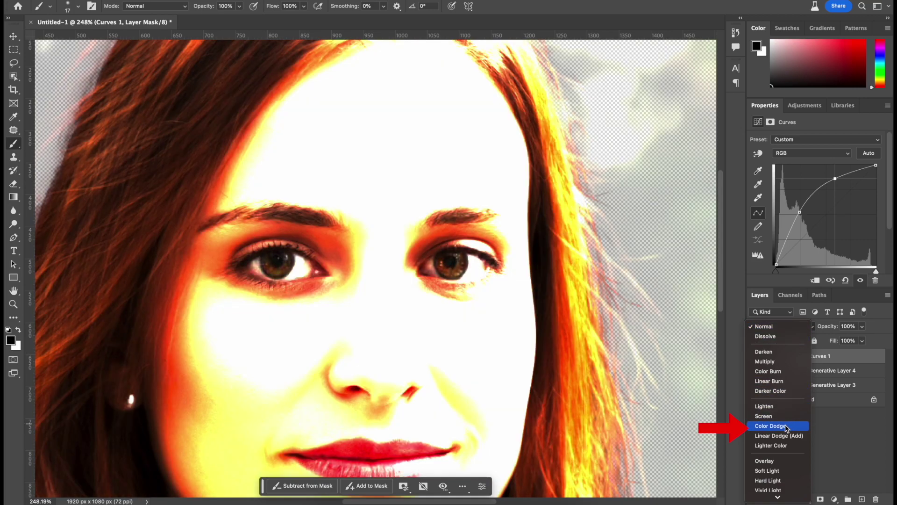
pyautogui.click(786, 426)
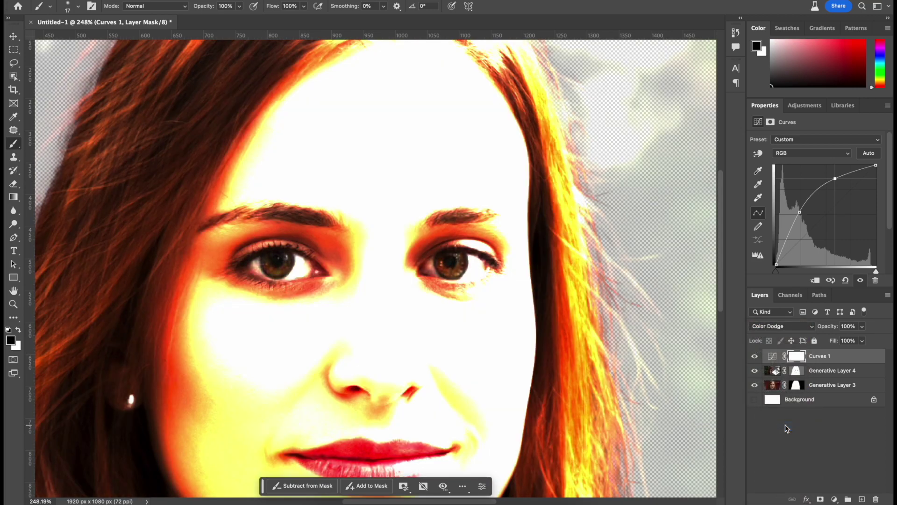
pyautogui.click(801, 357)
# Step: Invert the Curves 1 mask to black and paint white over both irises
pyautogui.press('super+i')
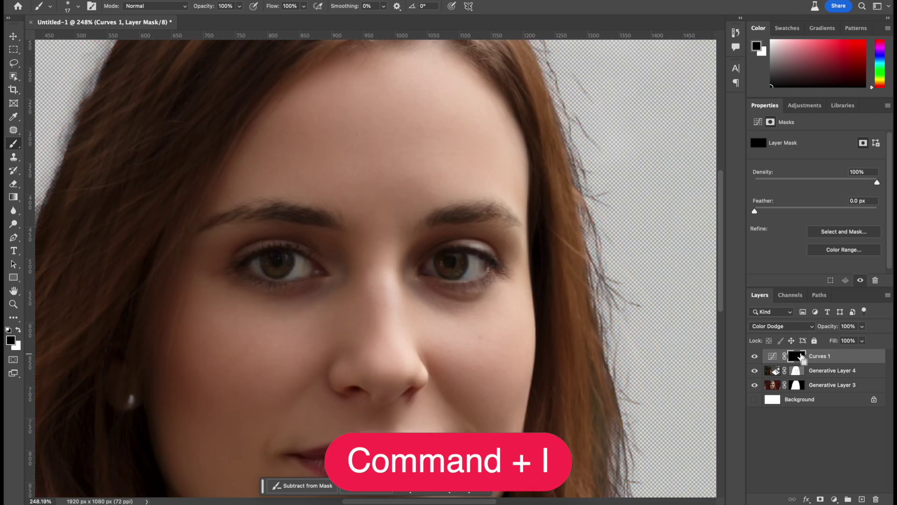
pyautogui.scroll(3, 510, 260)
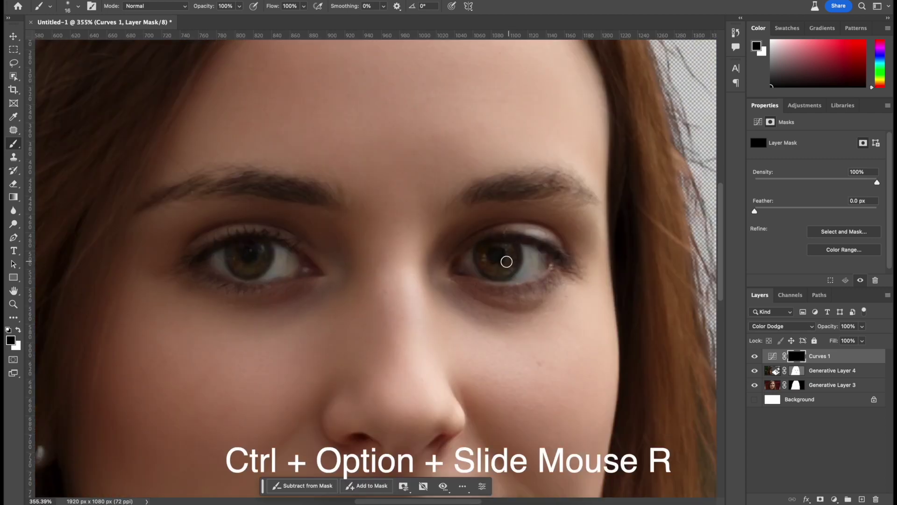
pyautogui.moveTo(493, 263); pyautogui.dragTo(533, 264)
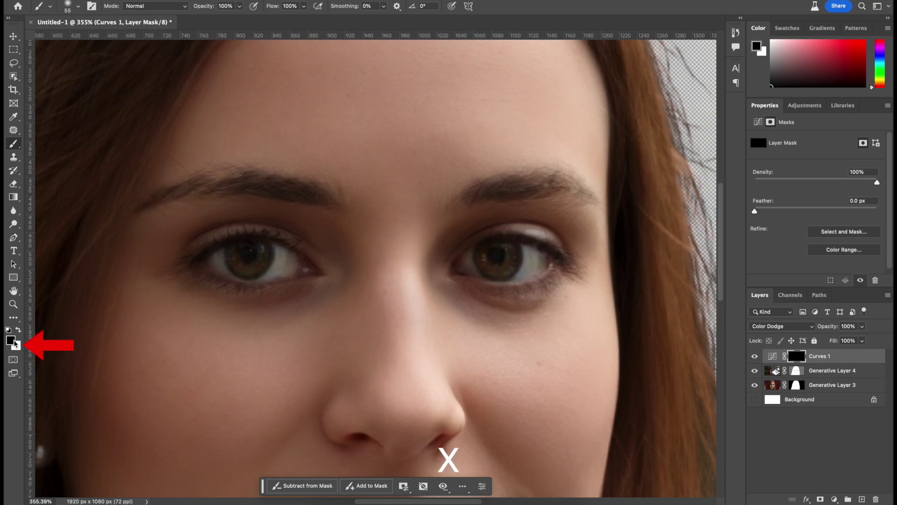
pyautogui.press('x')
pyautogui.moveTo(496, 256); pyautogui.dragTo(496, 258)
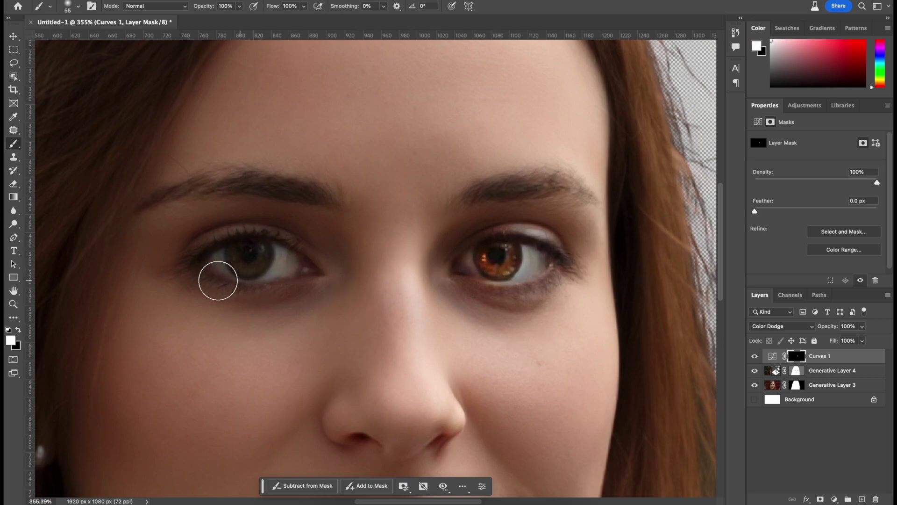
pyautogui.moveTo(246, 256); pyautogui.dragTo(252, 257)
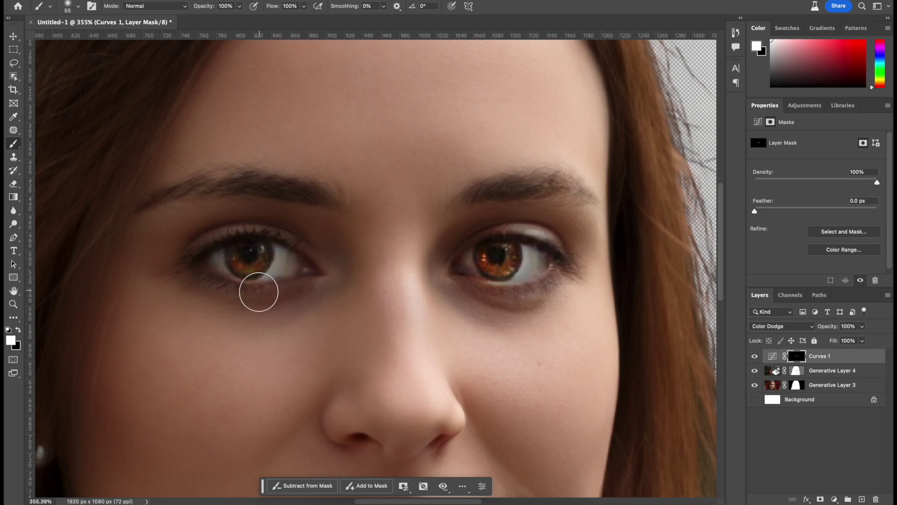
# Step: Tidy the iris mask edges with black, then fit the image on screen
pyautogui.scroll(-5, 310, 287)
pyautogui.scroll(5, 326, 300)
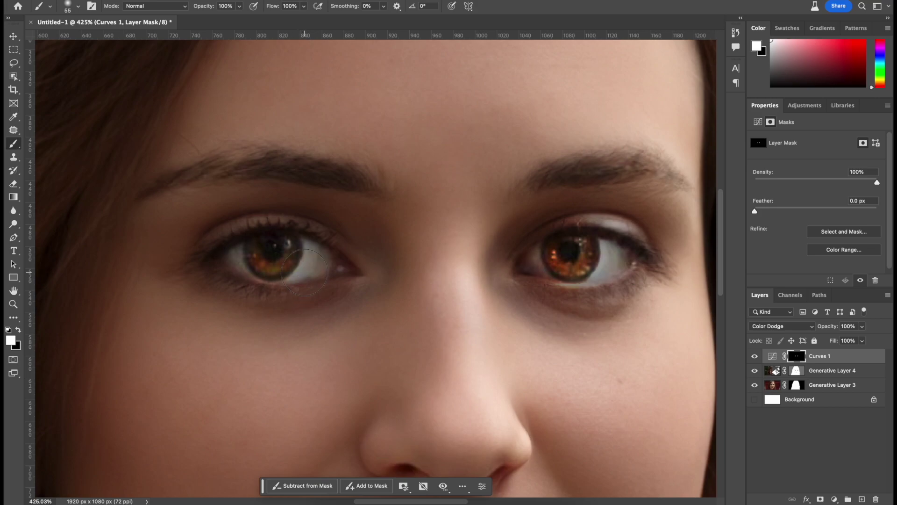
pyautogui.press('x')
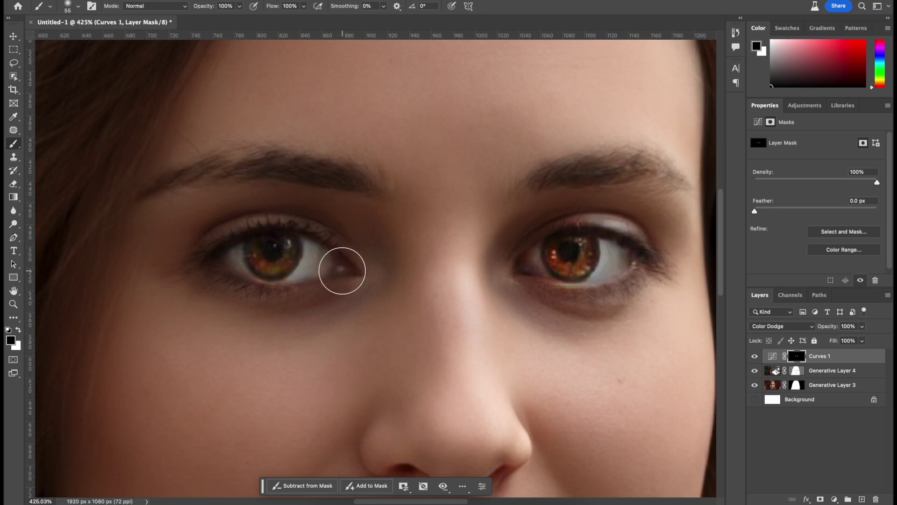
pyautogui.moveTo(342, 270)
pyautogui.mouseDown()
pyautogui.moveTo(330, 275)
pyautogui.moveTo(317, 258)
pyautogui.mouseUp()
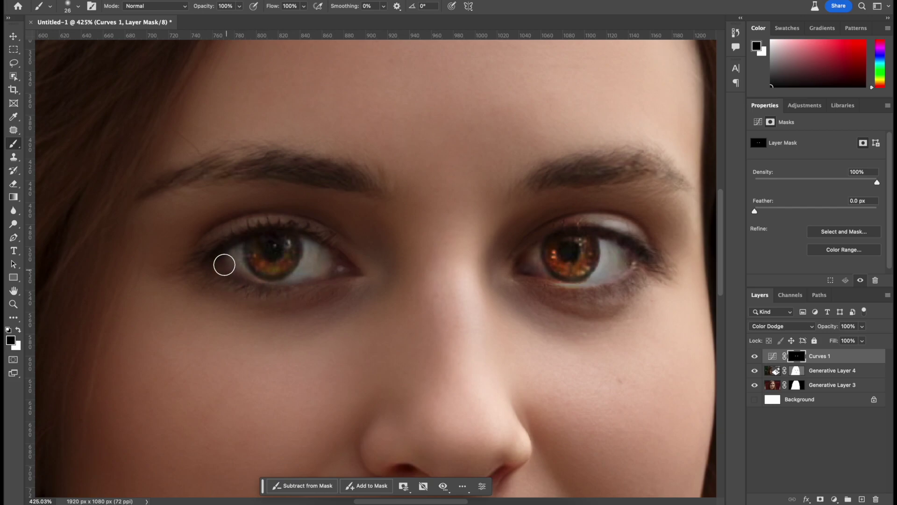
pyautogui.hotkey('ctrl', '0')
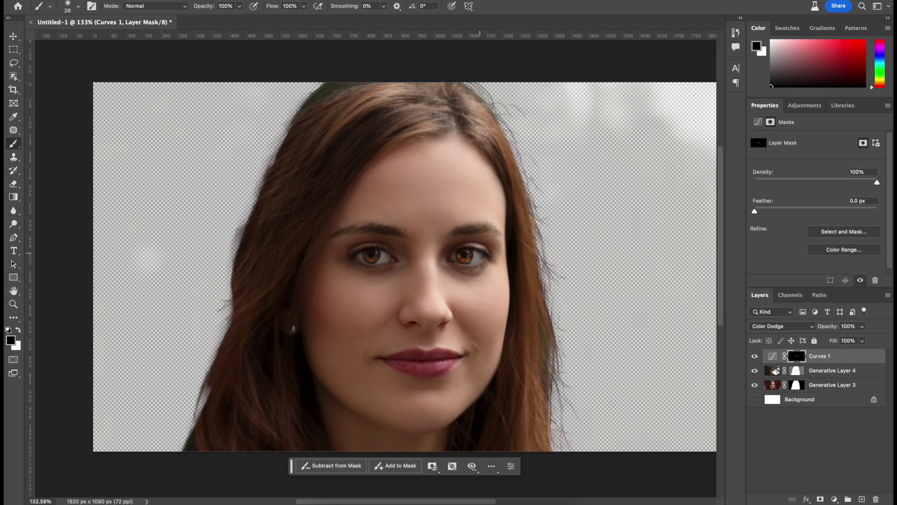
# Step: Reduce Curves 1's fill to 75% to soften the eye brightening
pyautogui.click(863, 341)
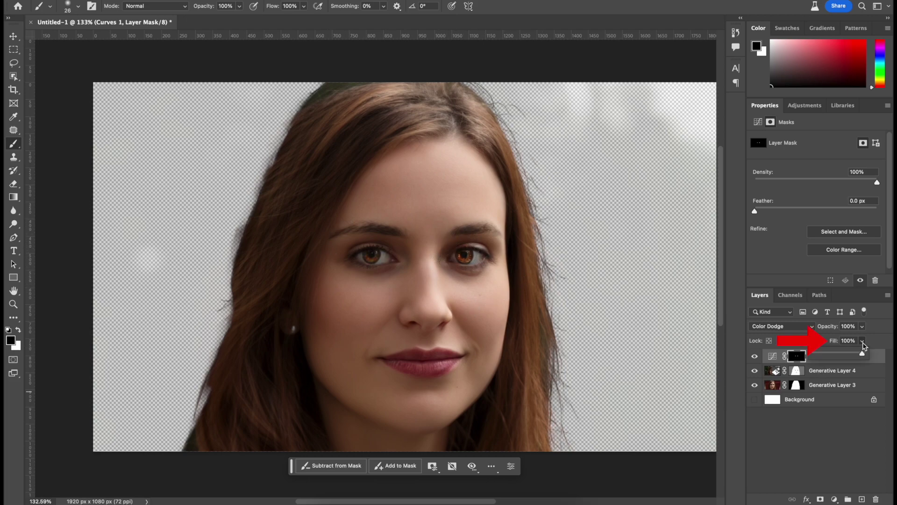
pyautogui.moveTo(842, 357); pyautogui.dragTo(839, 357)
pyautogui.moveTo(858, 355); pyautogui.dragTo(852, 356)
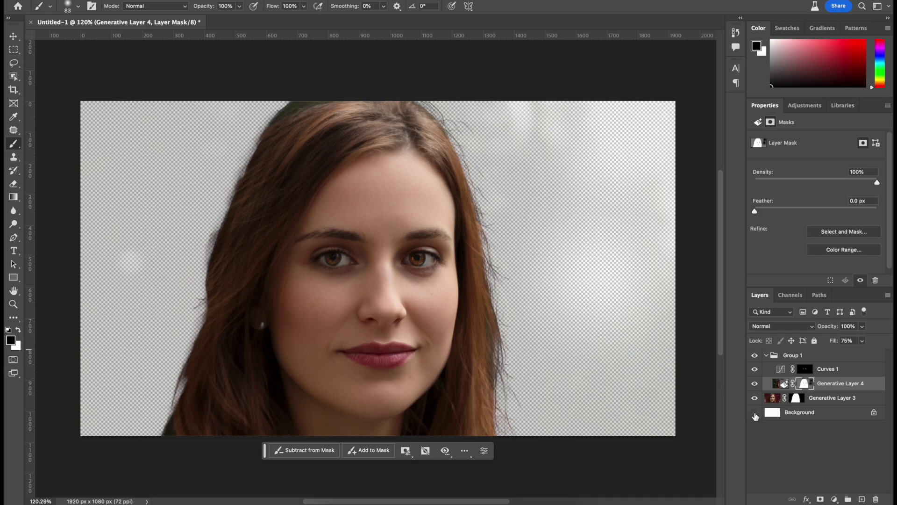
# Step: Show the white Background, mask out the grey remnants beside the head on Generative Layer 4, then hide Group 1 to compare
pyautogui.click(755, 413)
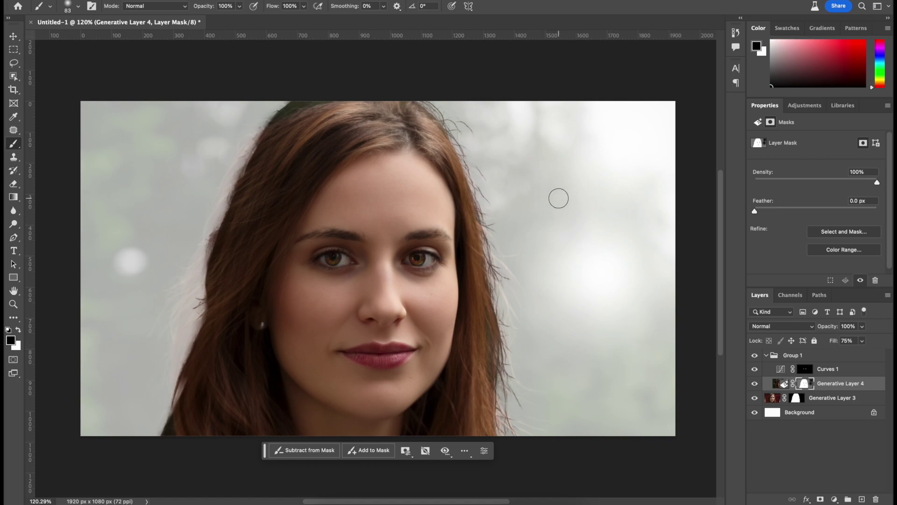
pyautogui.moveTo(556, 194)
pyautogui.mouseDown()
pyautogui.moveTo(582, 246)
pyautogui.moveTo(586, 188)
pyautogui.moveTo(617, 182)
pyautogui.mouseUp()
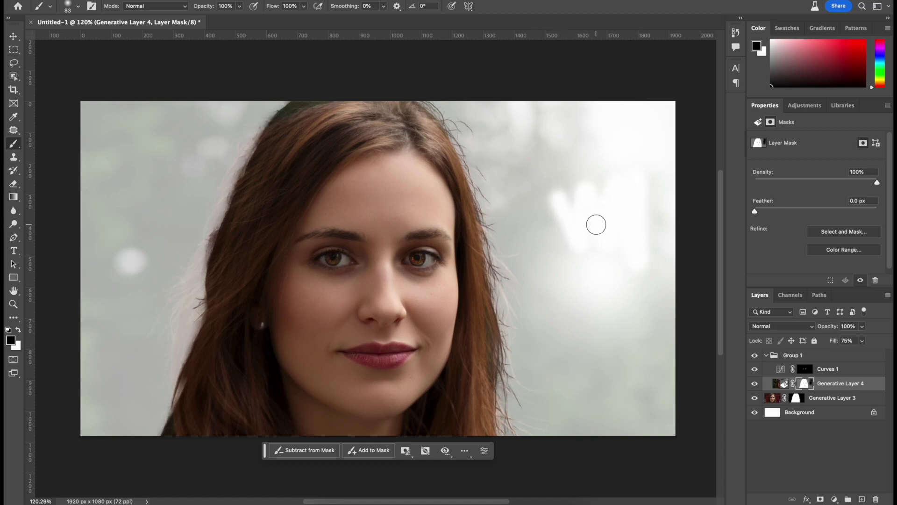
pyautogui.moveTo(595, 223); pyautogui.dragTo(660, 225)
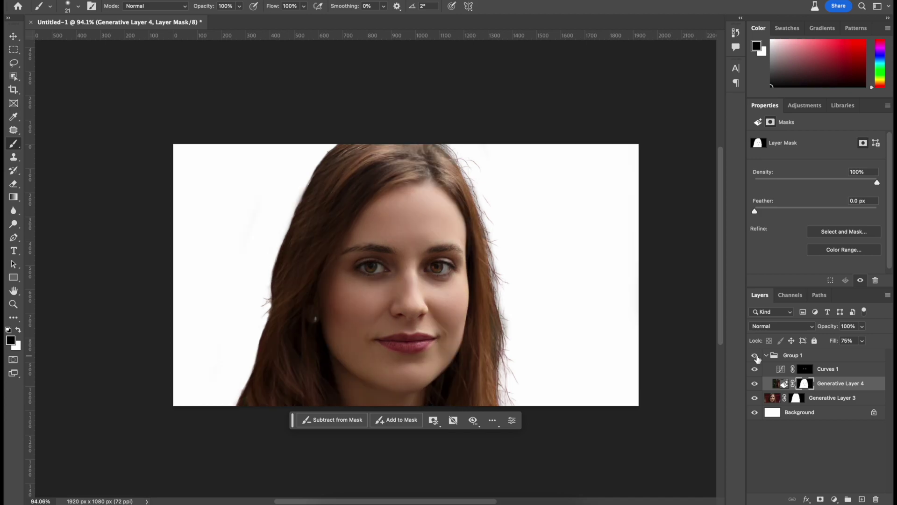
pyautogui.click(755, 355)
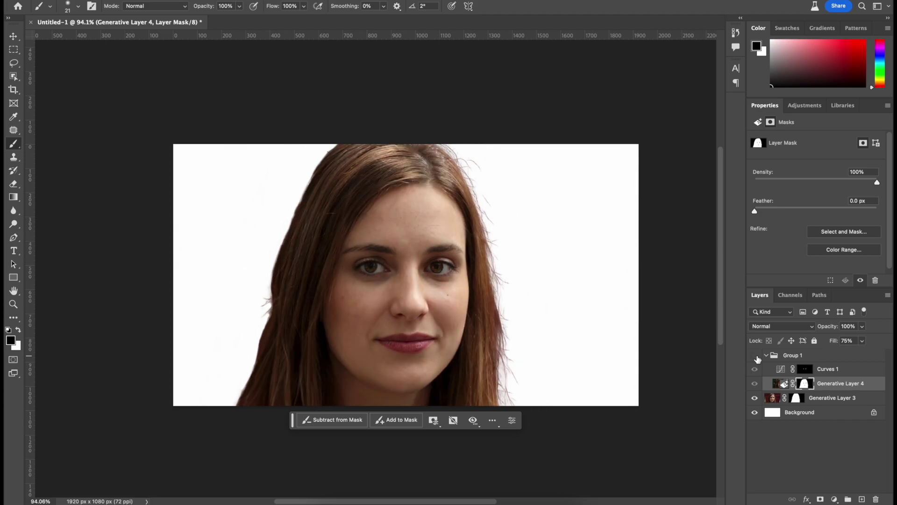